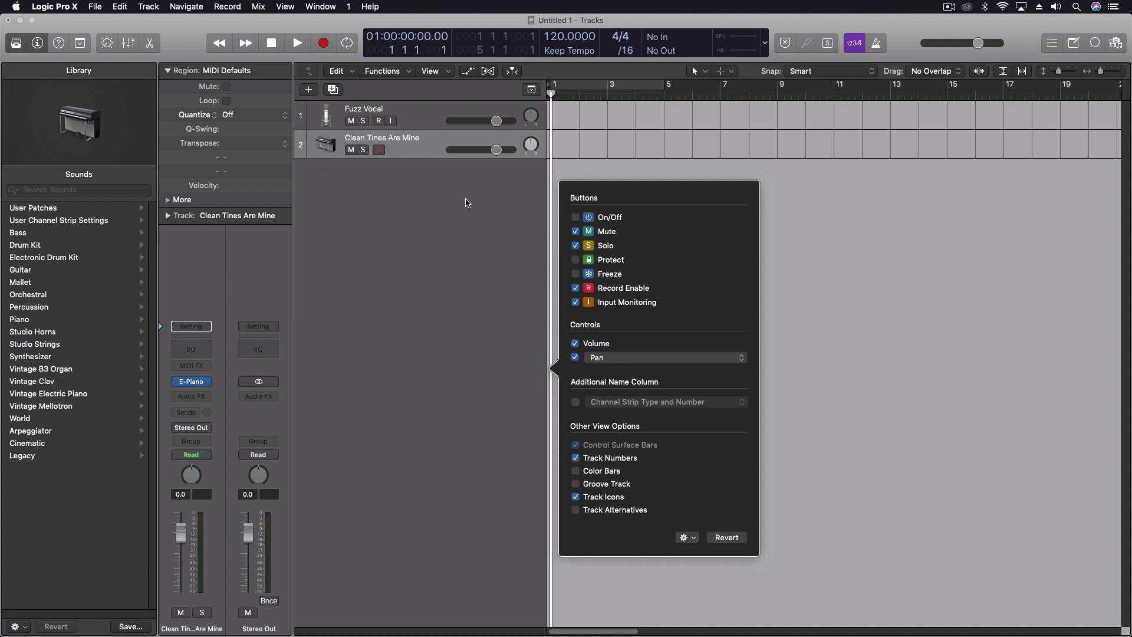
# - Enable On/Off, Protect, Freeze, Color Bars, Groove Track and Track Alternatives in the track headers
pyautogui.click(576, 217)
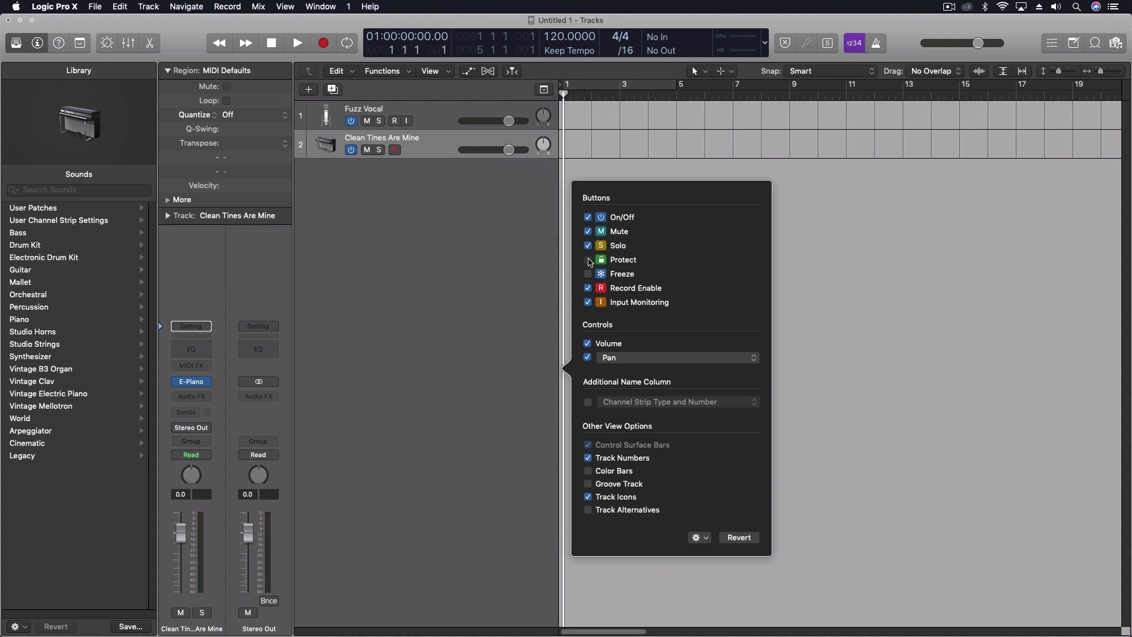
pyautogui.click(588, 259)
pyautogui.click(600, 273)
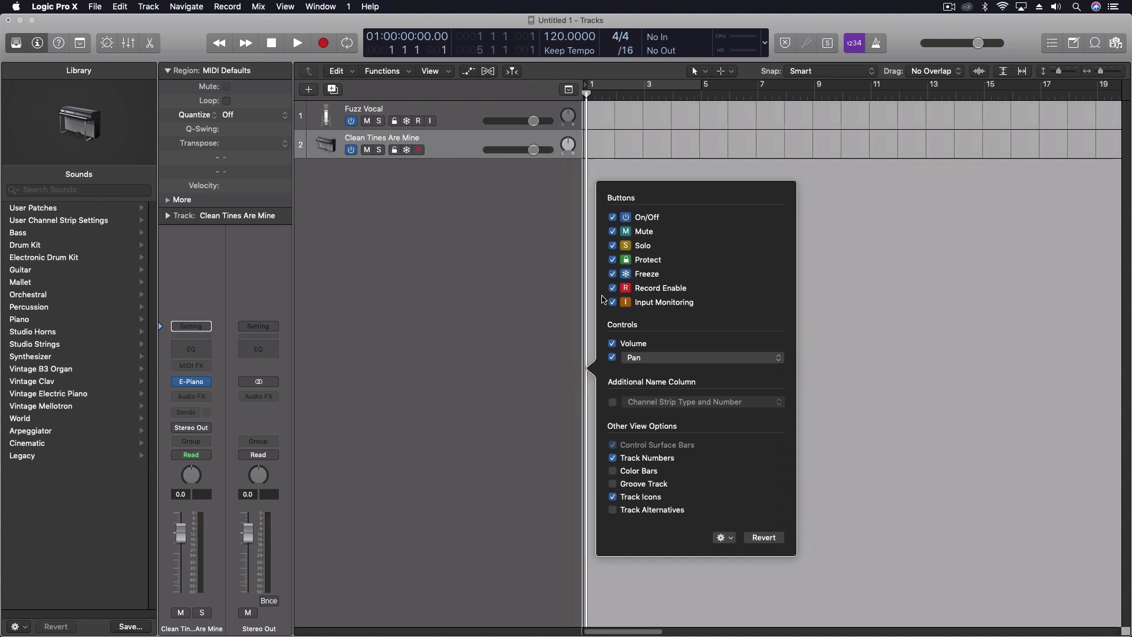
pyautogui.click(613, 470)
pyautogui.click(612, 484)
pyautogui.click(612, 509)
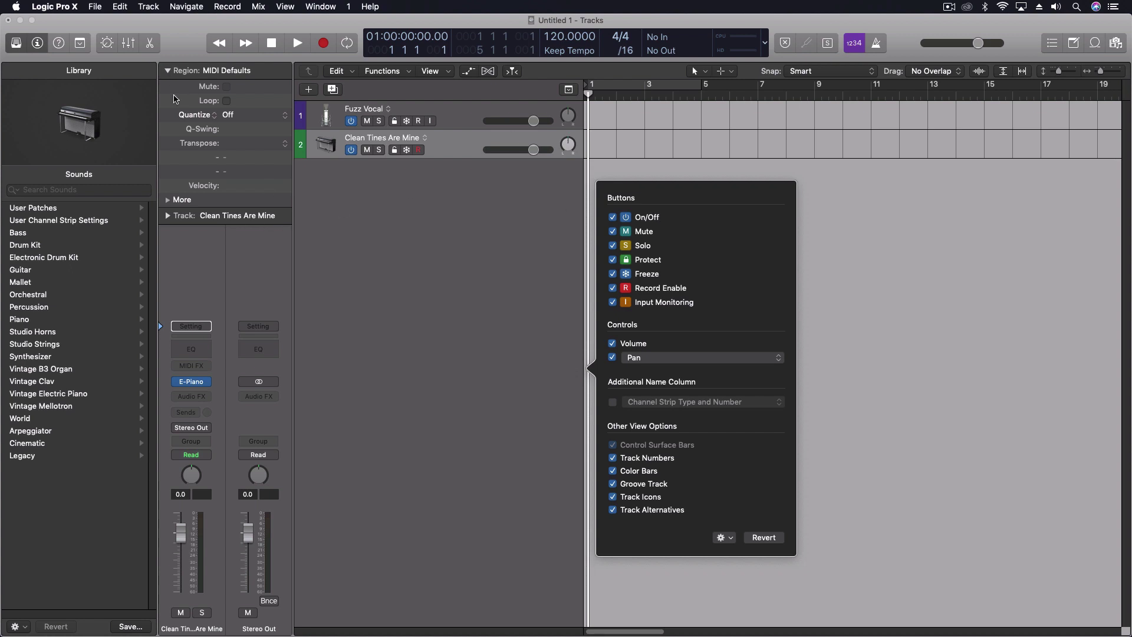
pyautogui.click(42, 8)
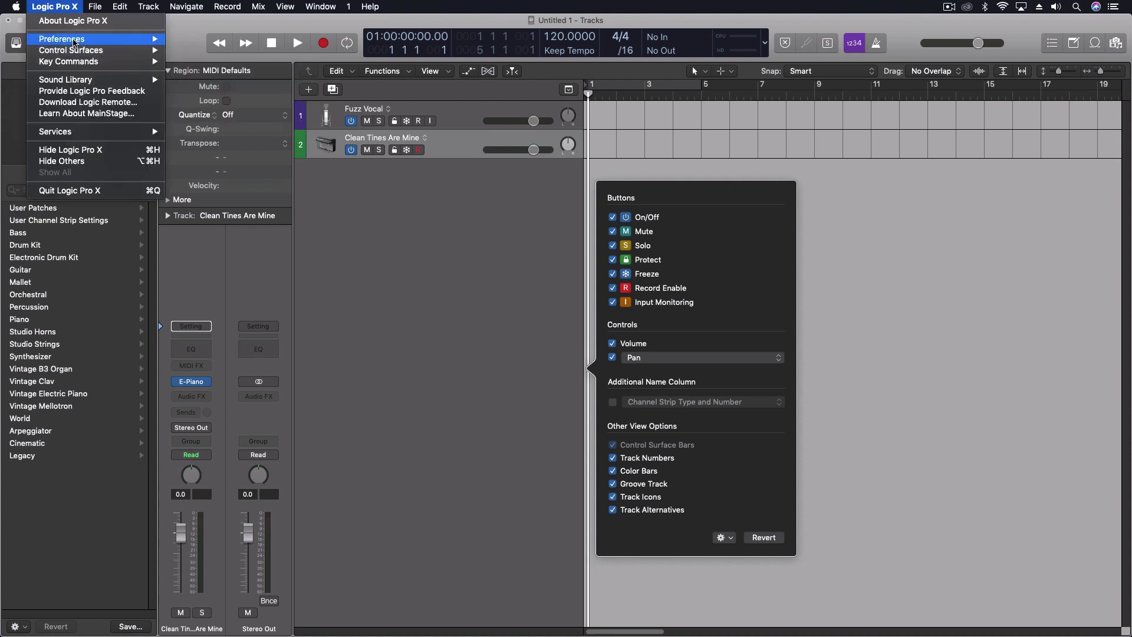
pyautogui.moveTo(92, 39)
pyautogui.click(210, 140)
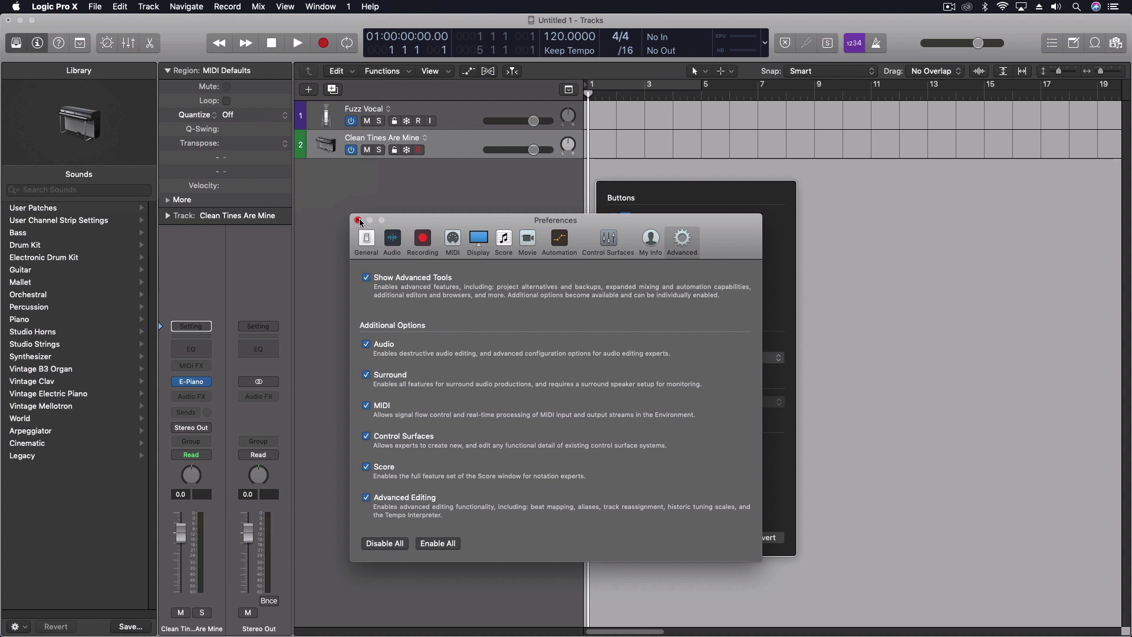
pyautogui.click(358, 220)
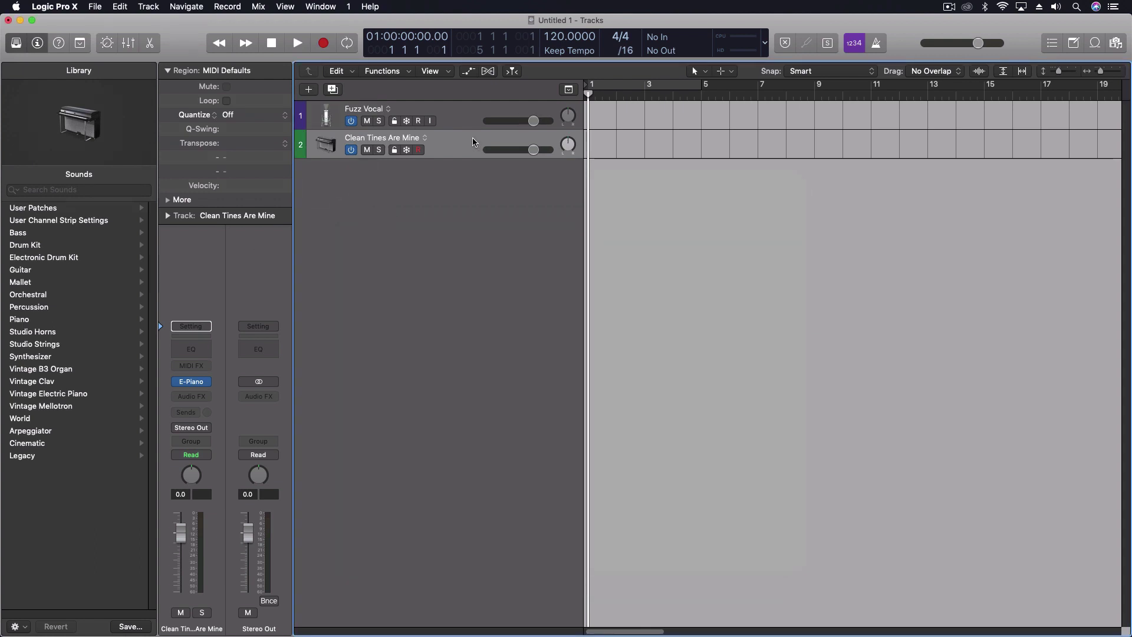
pyautogui.hotkey('alt', 't')
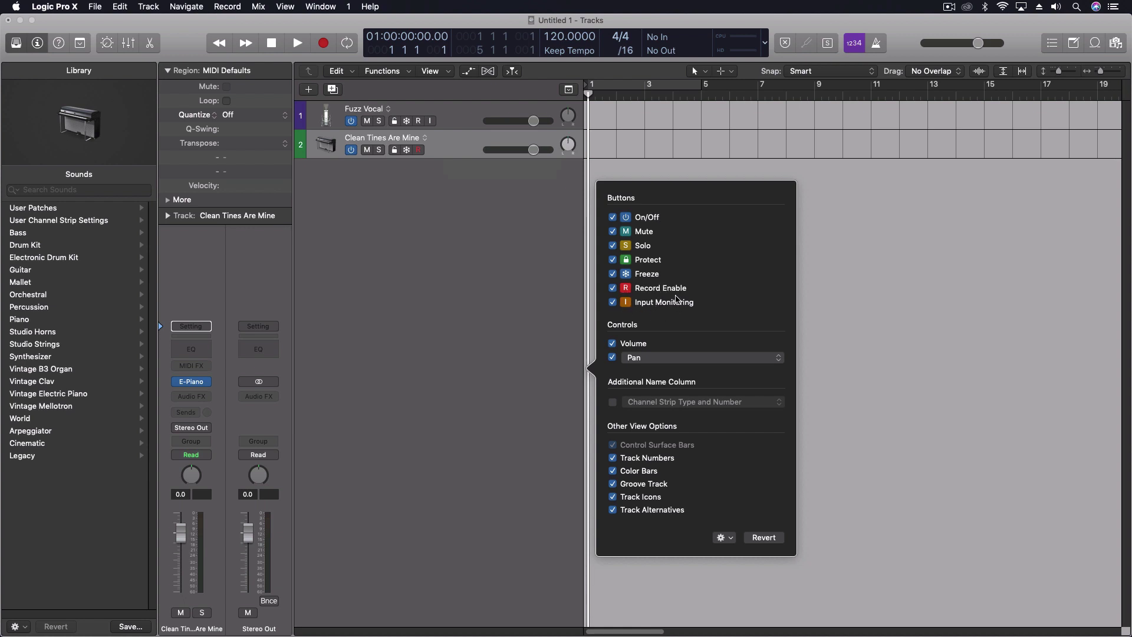
pyautogui.click(612, 302)
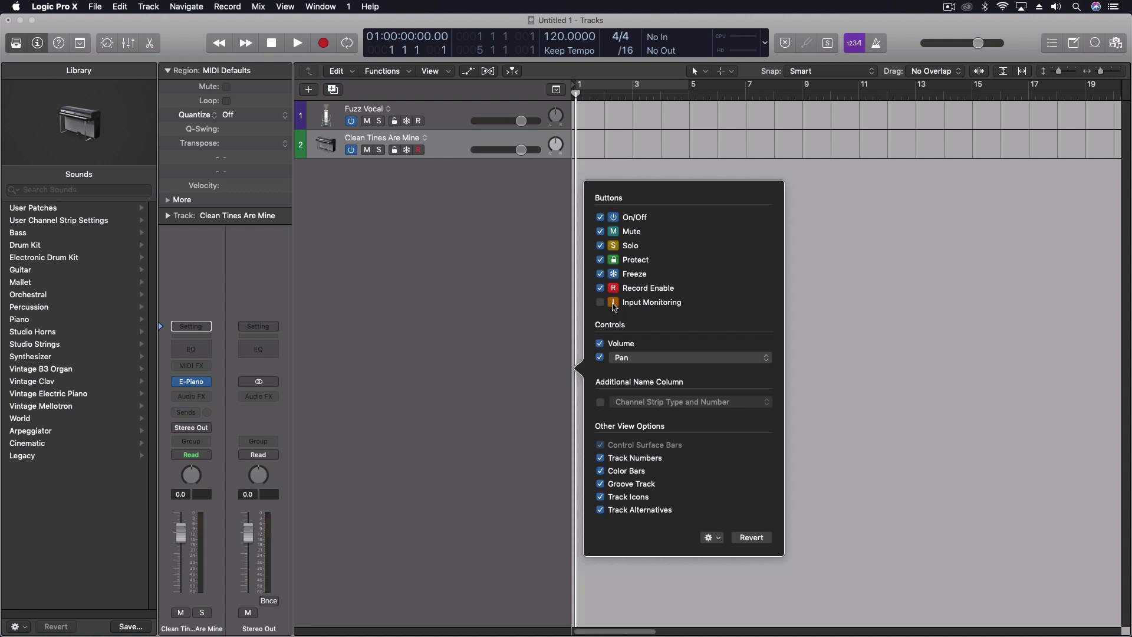
pyautogui.click(600, 302)
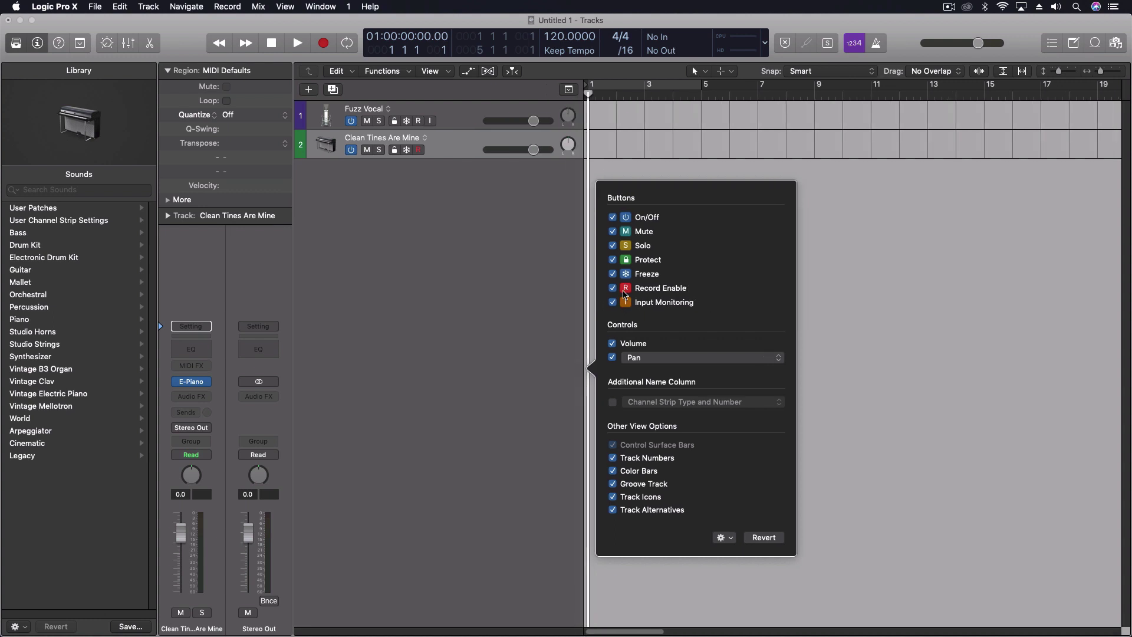
pyautogui.click(613, 289)
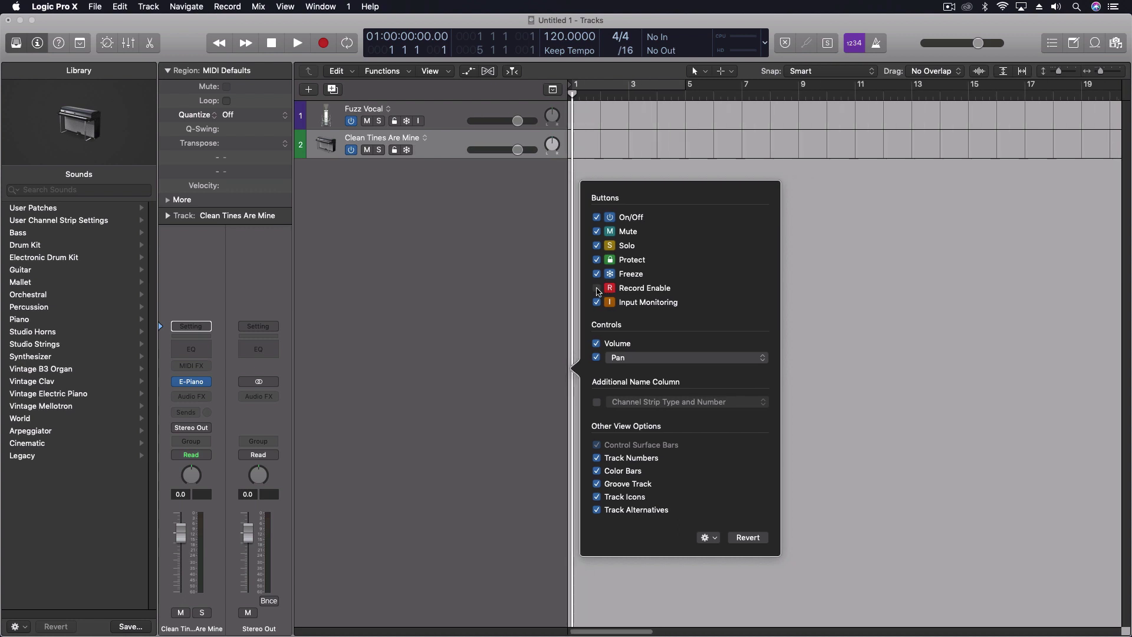
pyautogui.click(597, 288)
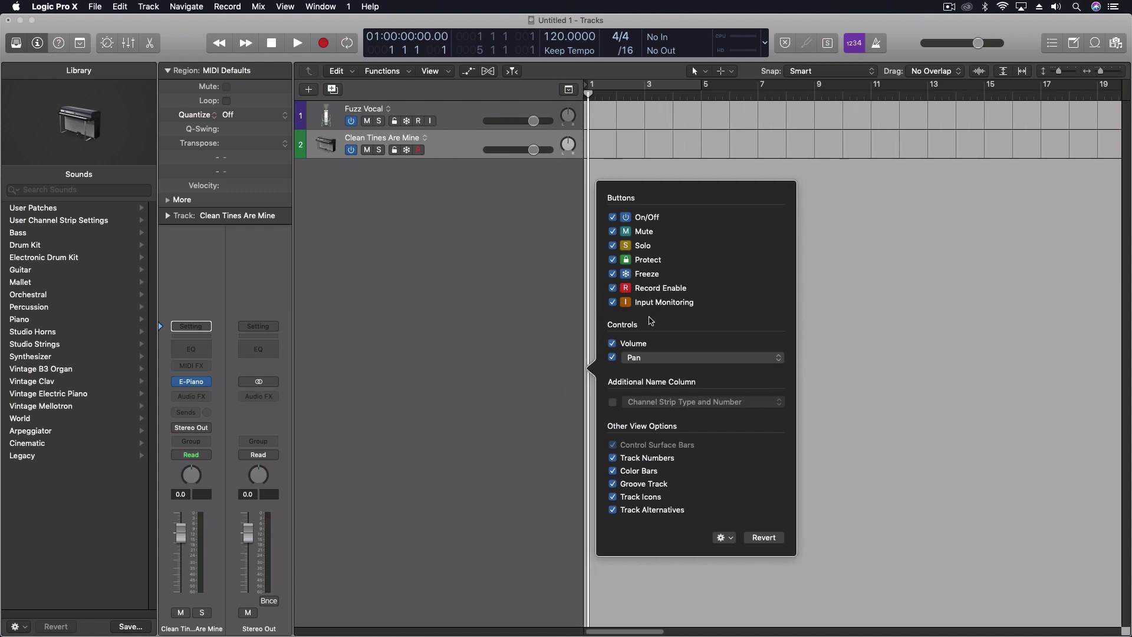
pyautogui.click(611, 343)
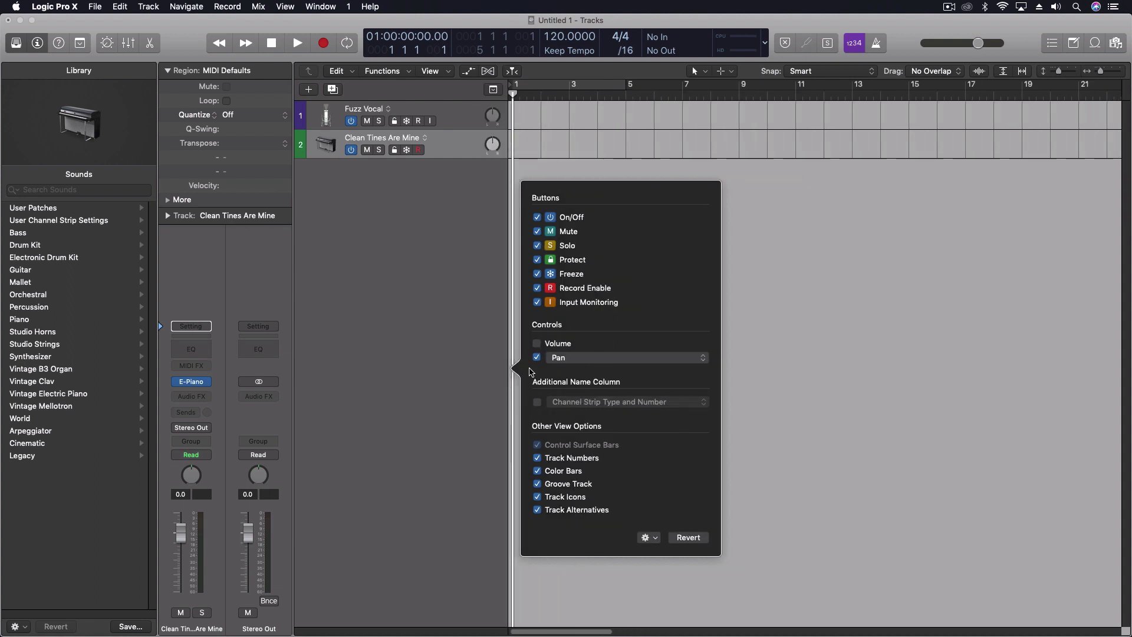
pyautogui.click(537, 343)
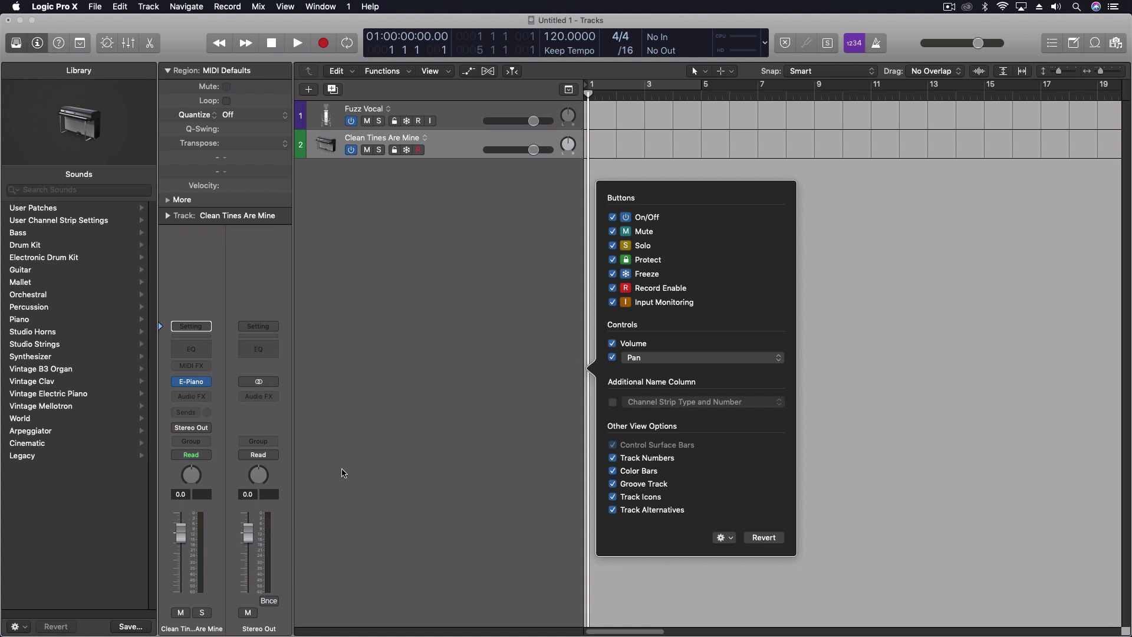
pyautogui.click(633, 361)
pyautogui.click(632, 361)
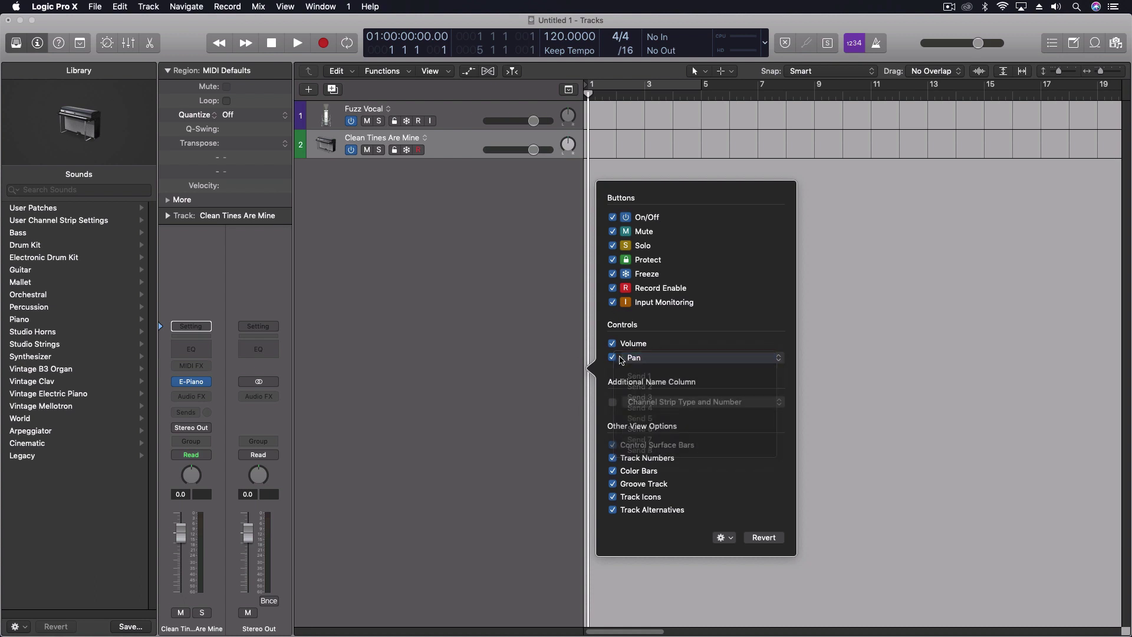
pyautogui.click(612, 357)
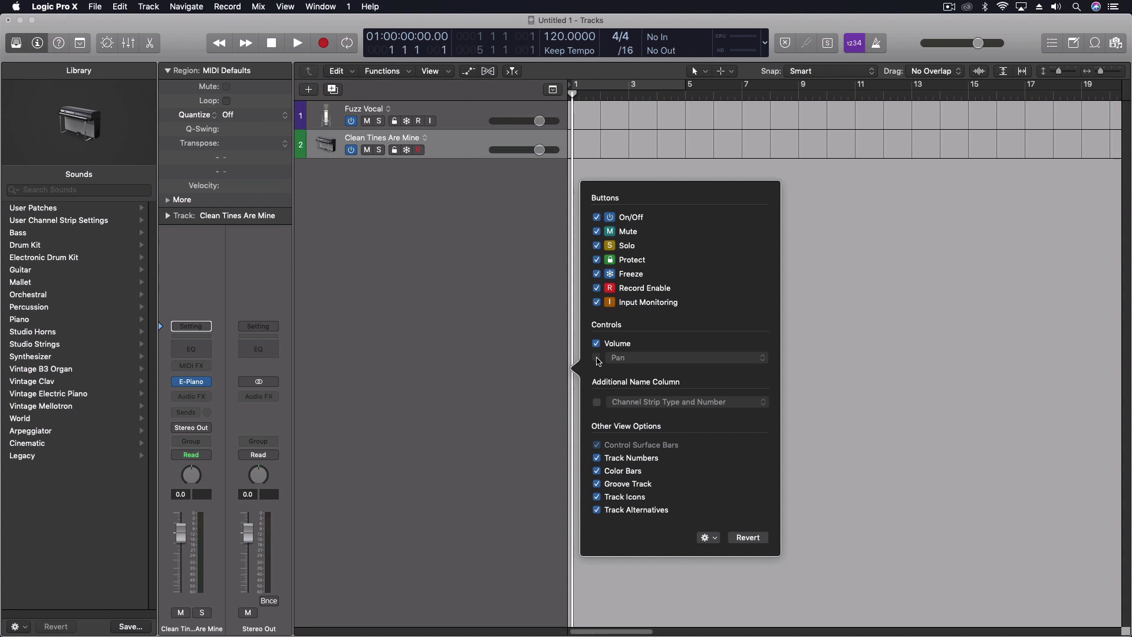
pyautogui.click(597, 361)
pyautogui.click(646, 360)
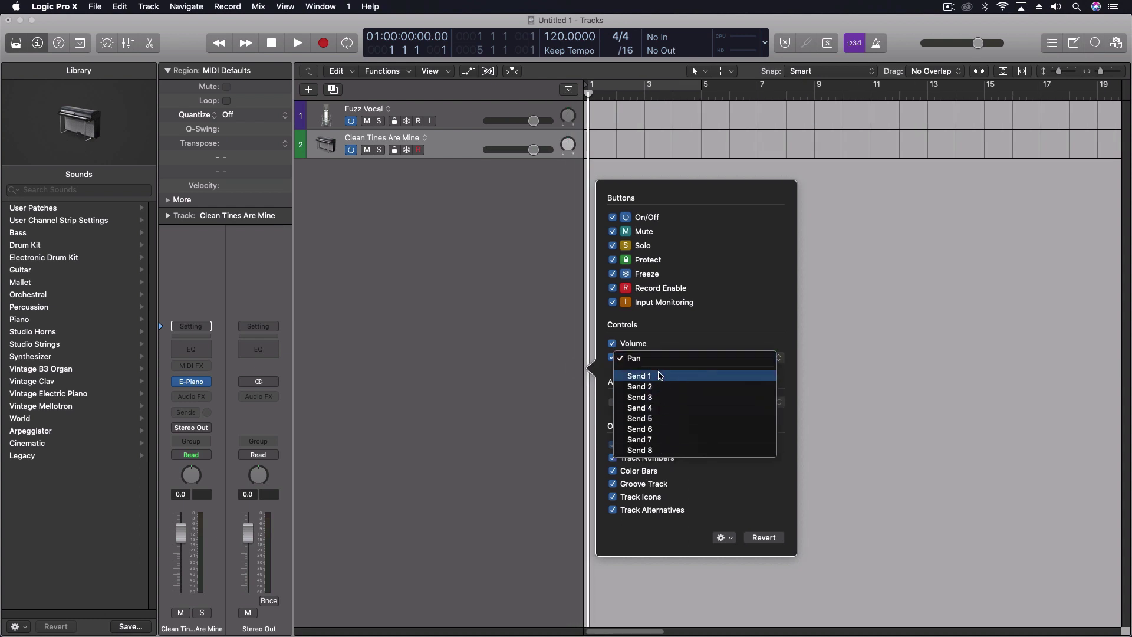
pyautogui.click(659, 376)
pyautogui.click(649, 360)
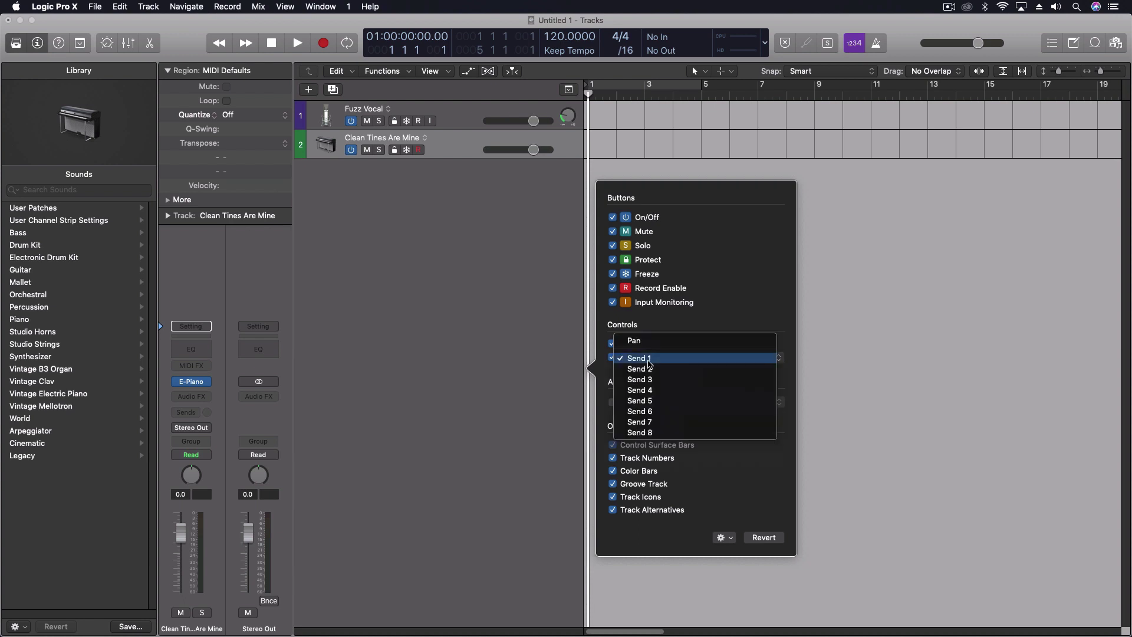
pyautogui.click(644, 342)
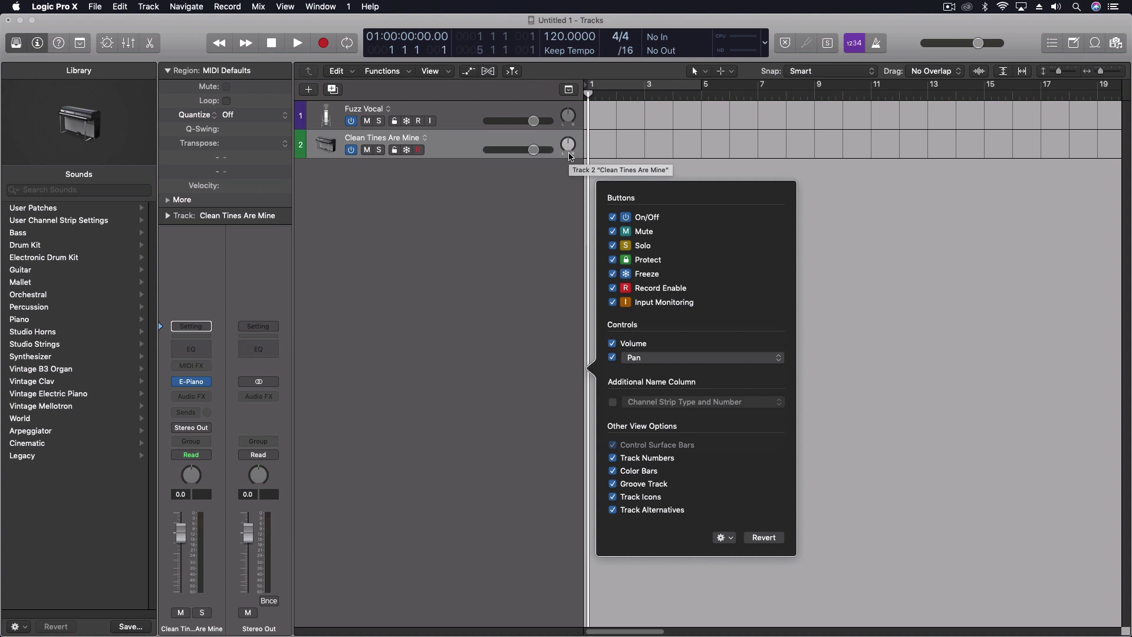
# - Keep the knobs on Pan and add the additional name column set to Automatic
pyautogui.click(636, 359)
pyautogui.click(637, 360)
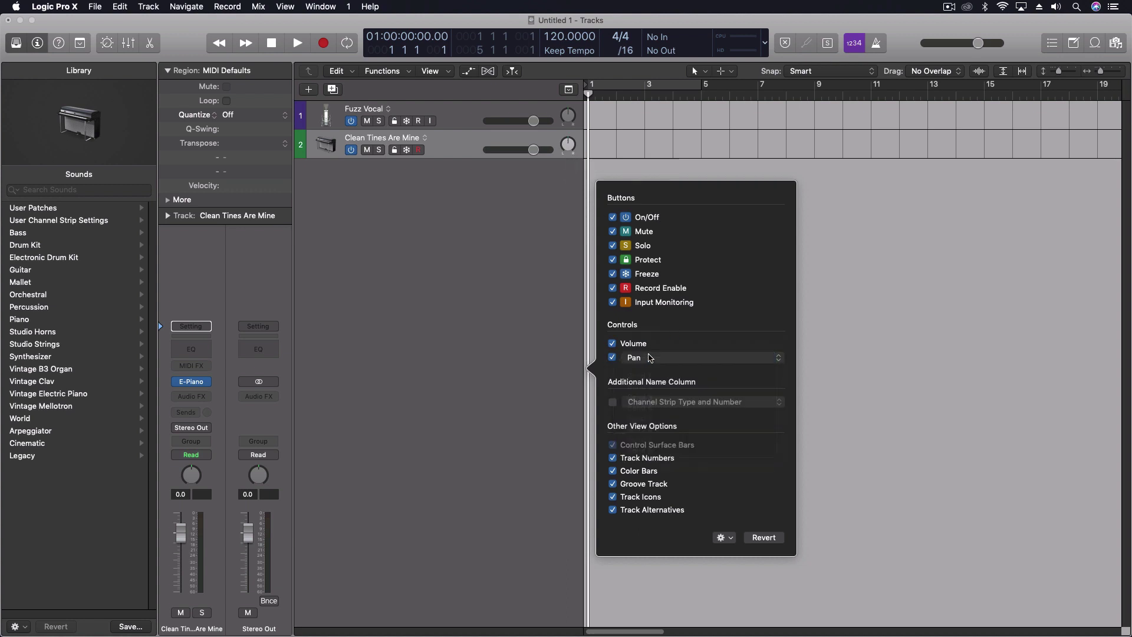
pyautogui.click(613, 403)
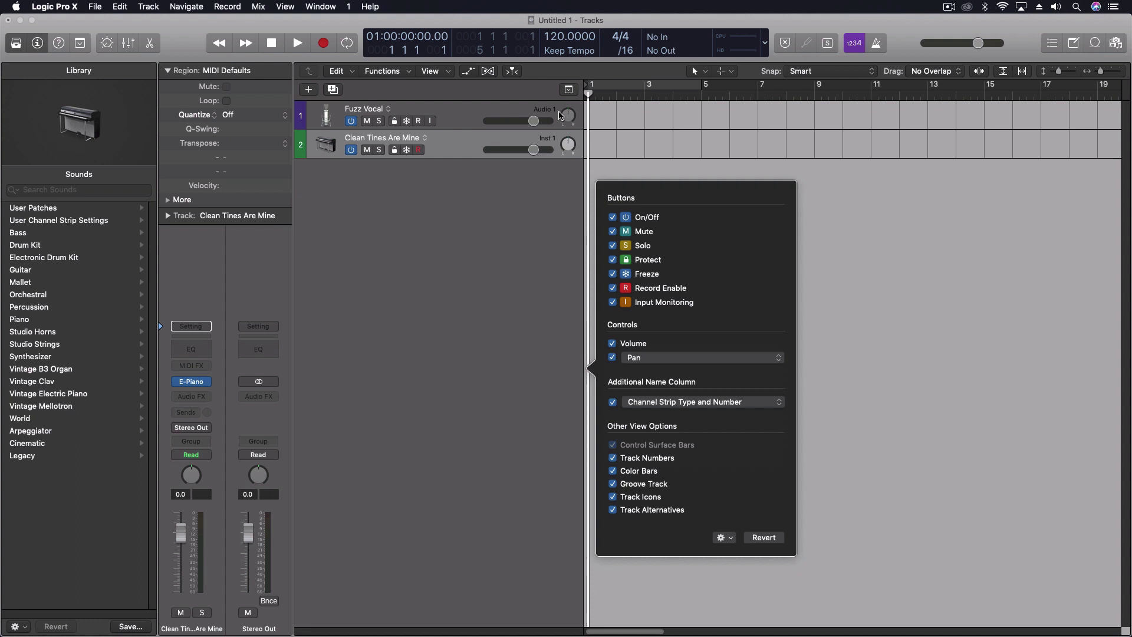
pyautogui.click(663, 404)
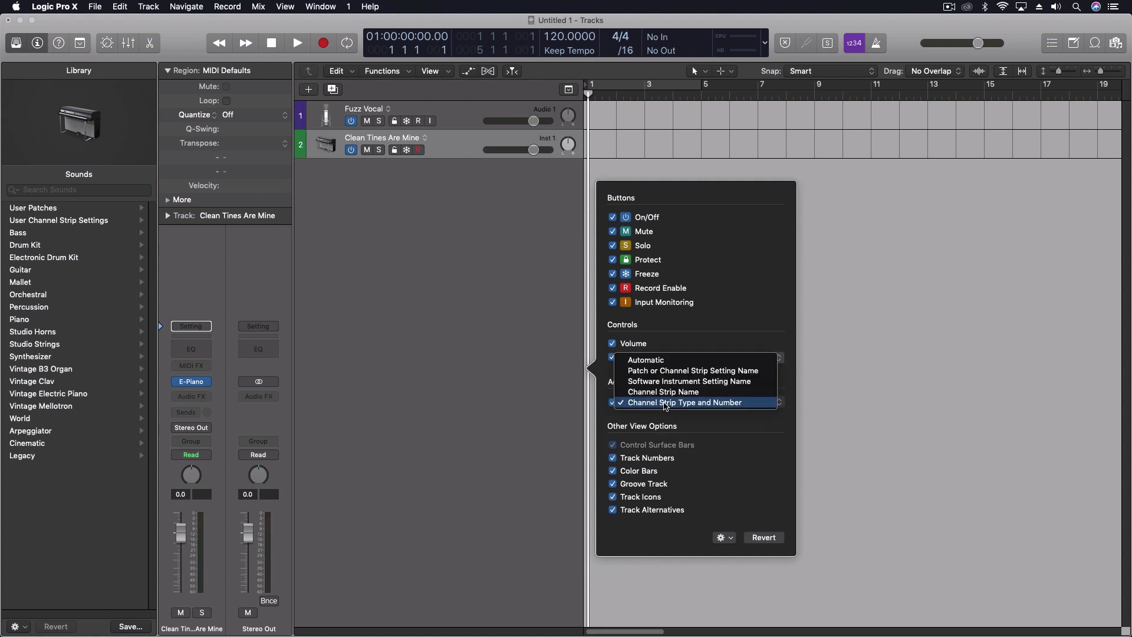
pyautogui.click(668, 364)
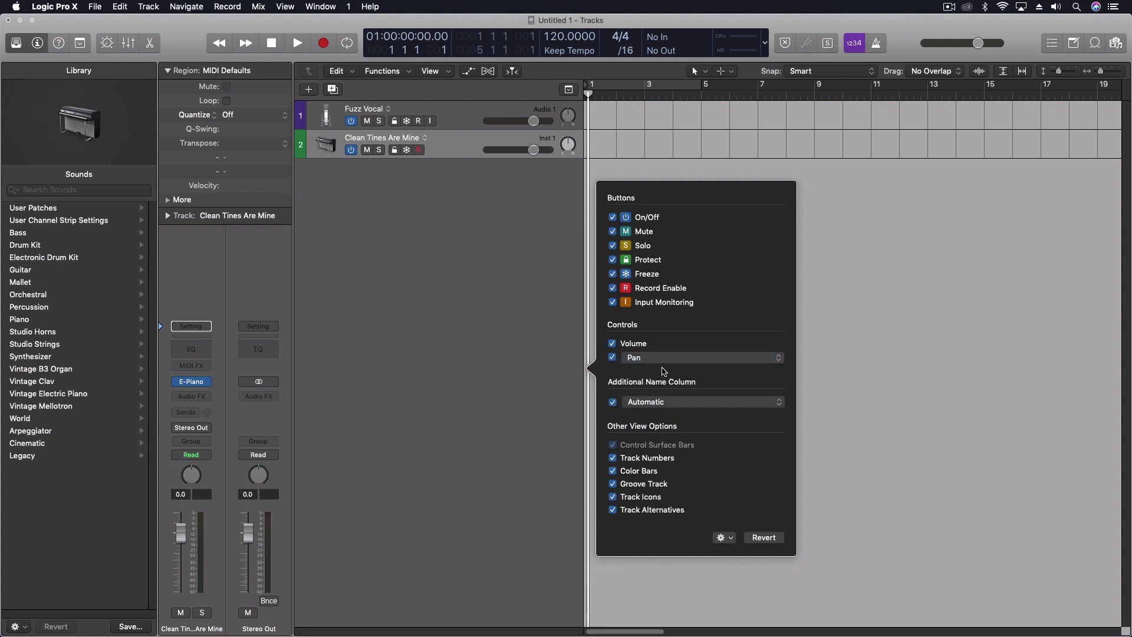
# - Switch the name column to Channel Strip Type and Number, then to Channel Strip Name
pyautogui.click(641, 404)
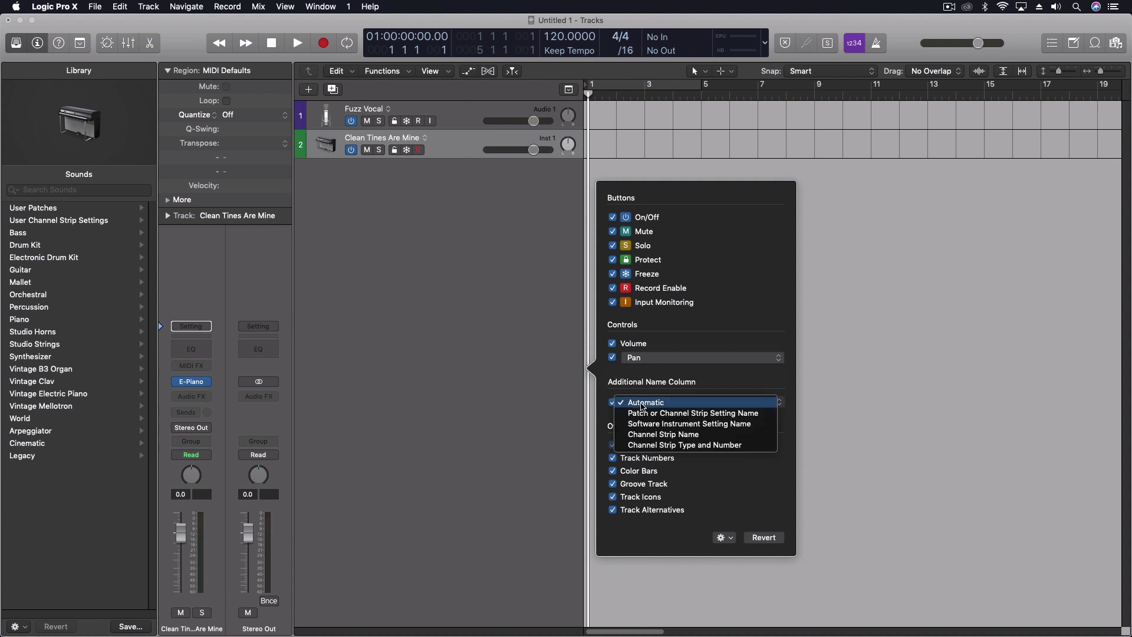
pyautogui.click(656, 446)
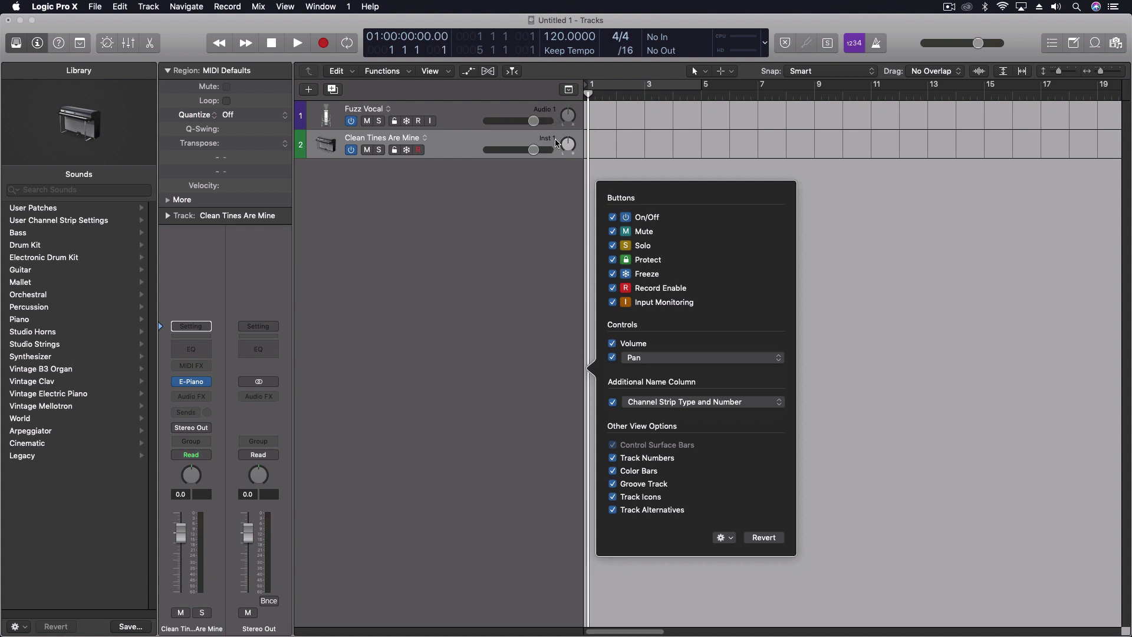
pyautogui.click(641, 401)
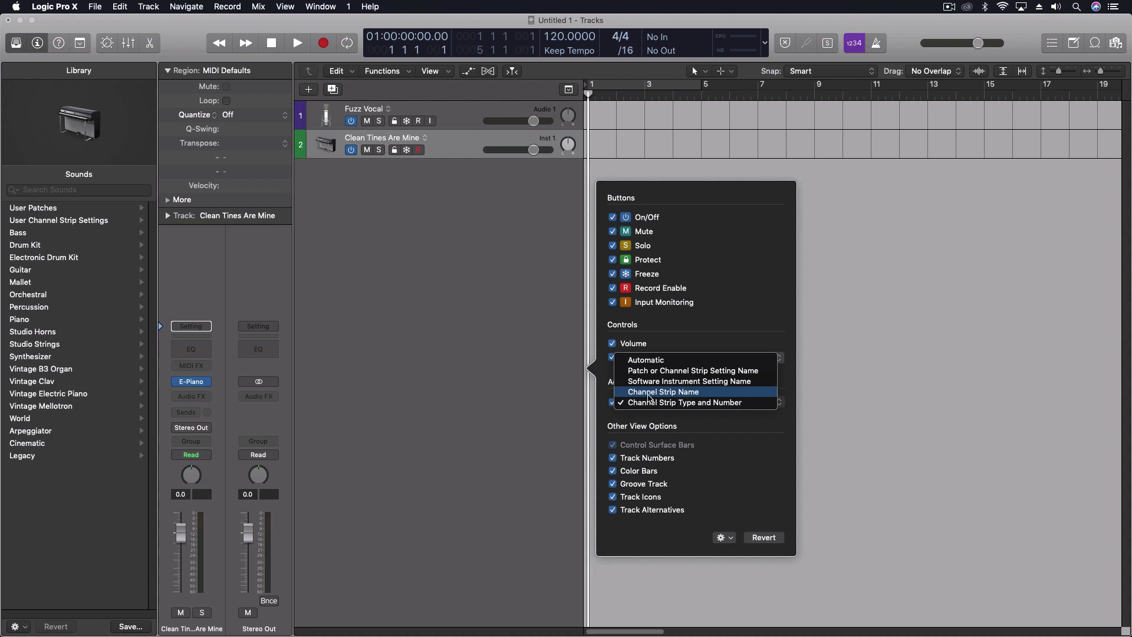
pyautogui.click(649, 392)
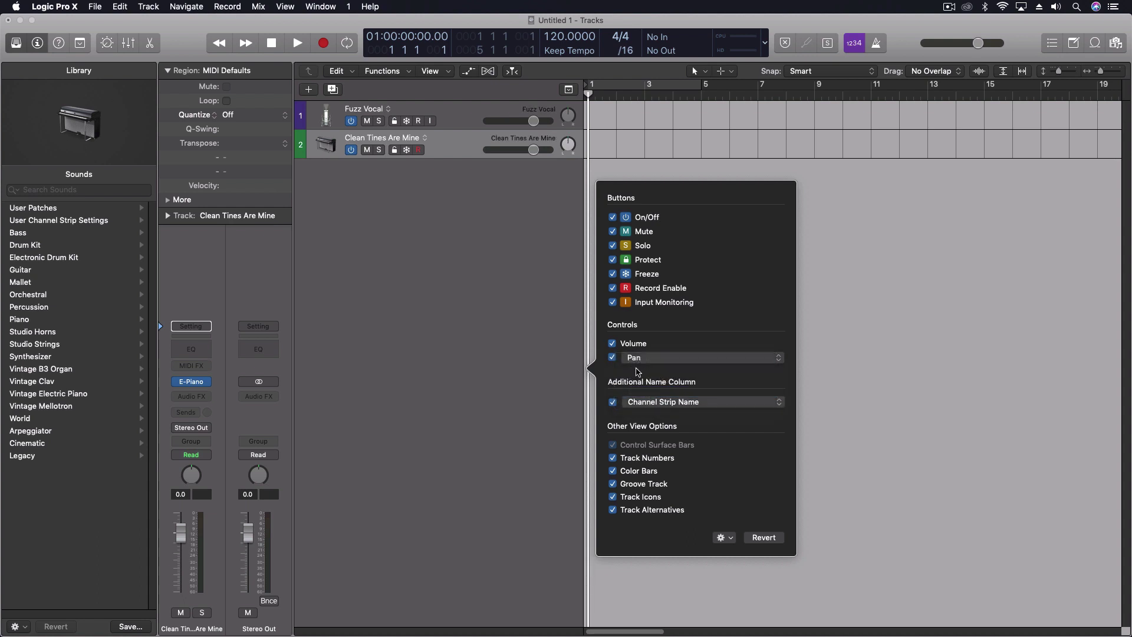
# - Rename track 1's channel strip to Tom and reopen Track Header Configuration with Option-T
pyautogui.click(371, 109)
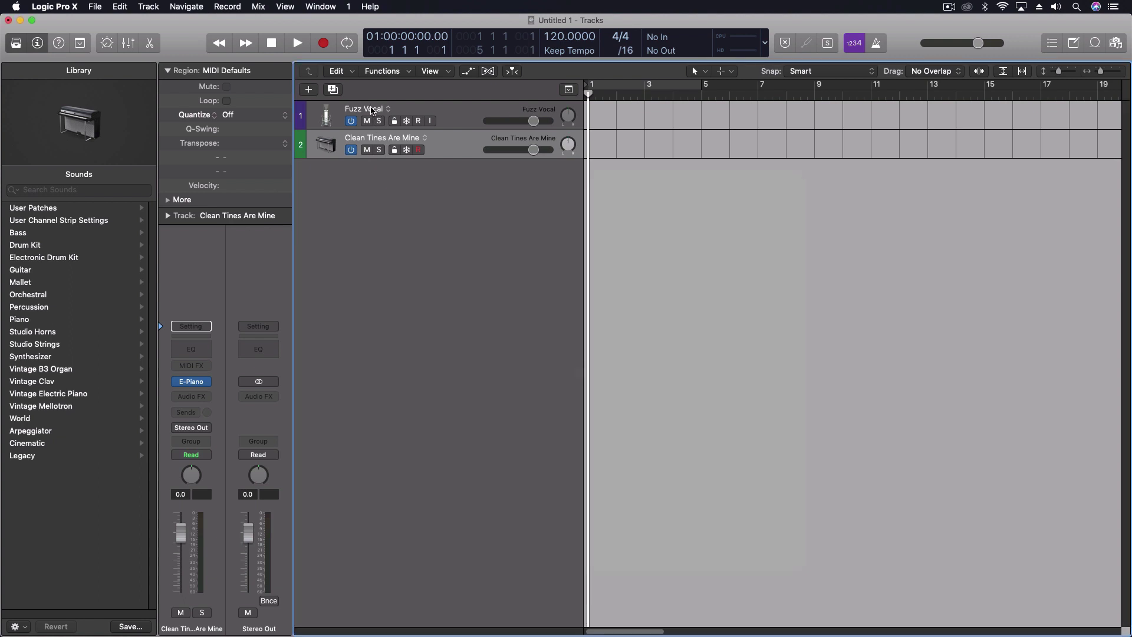
pyautogui.doubleClick(371, 110)
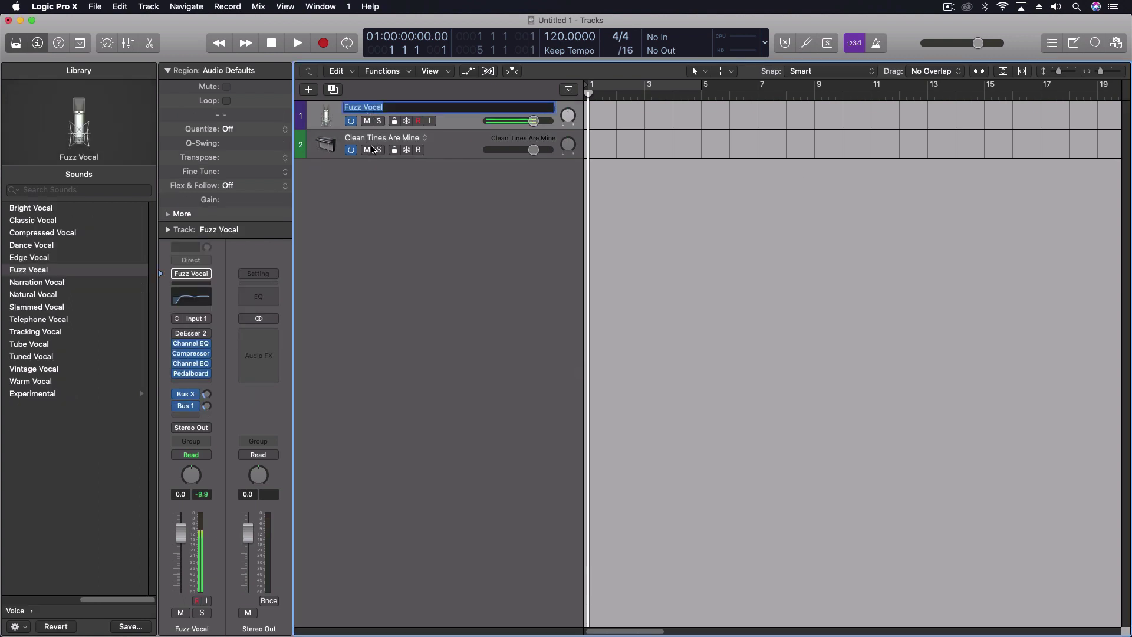
pyautogui.write('Tom')
pyautogui.press('Return')
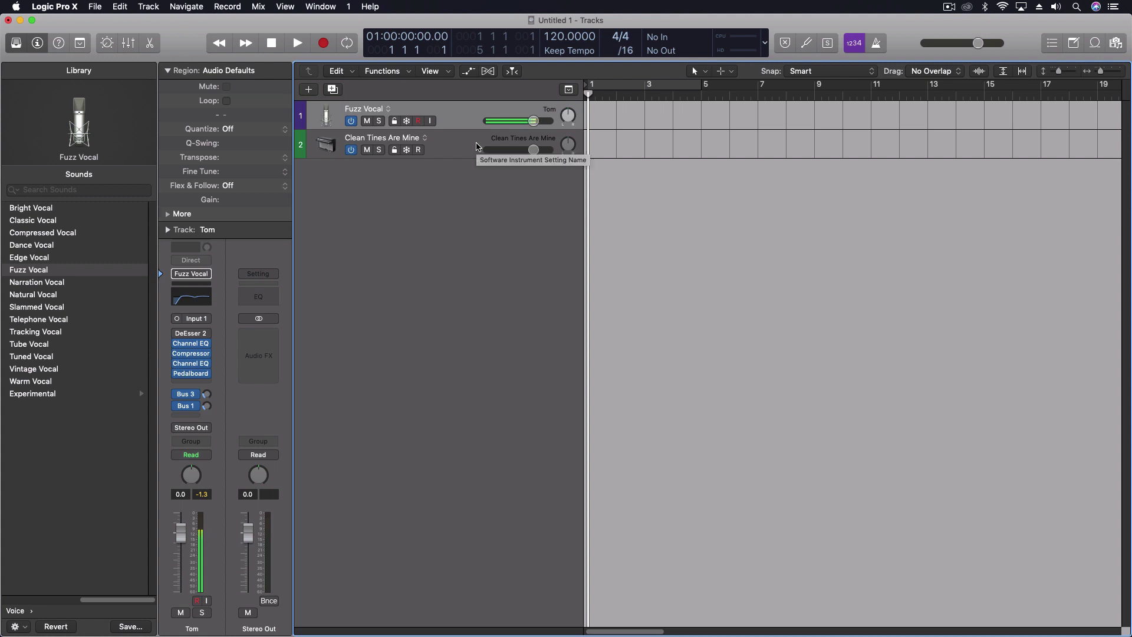
pyautogui.hotkey('alt', 't')
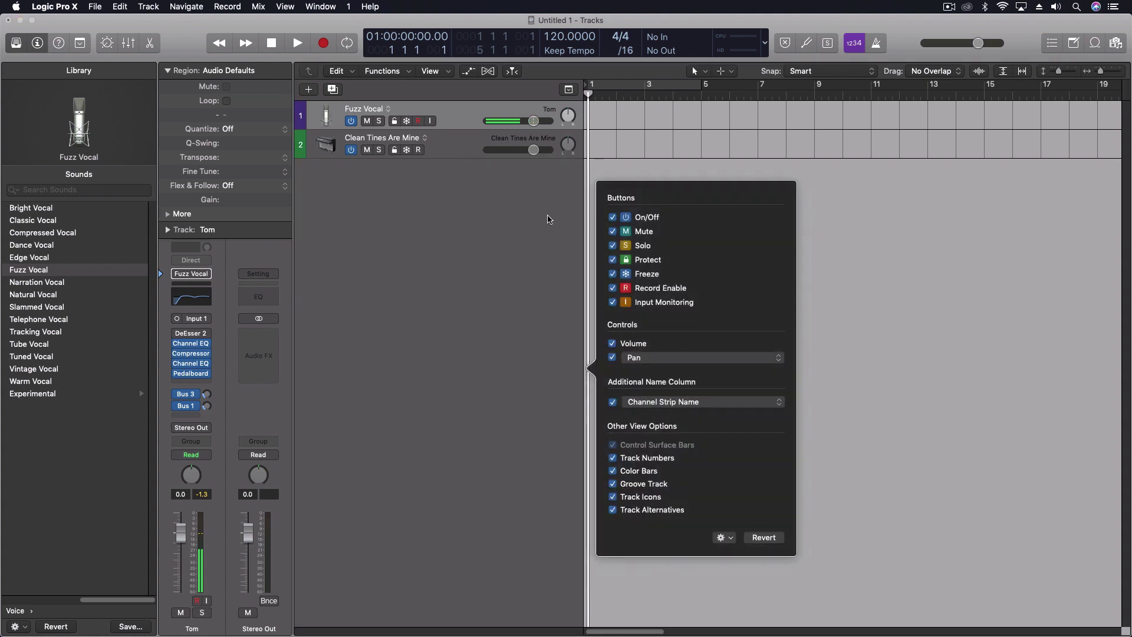
# - Toggle the additional name column off and on repeatedly, leaving it shown
pyautogui.click(612, 402)
pyautogui.click(613, 403)
pyautogui.click(612, 403)
pyautogui.click(612, 403)
pyautogui.click(613, 403)
pyautogui.click(613, 403)
# - Toggle Track Numbers, Color Bars and Track Icons off and back on
pyautogui.click(613, 460)
pyautogui.click(613, 461)
pyautogui.click(614, 473)
pyautogui.click(613, 474)
pyautogui.click(613, 498)
pyautogui.click(613, 498)
# - Enable Track Alternatives, store the header setup as User Defaults, and close the panel
pyautogui.click(613, 510)
pyautogui.click(723, 538)
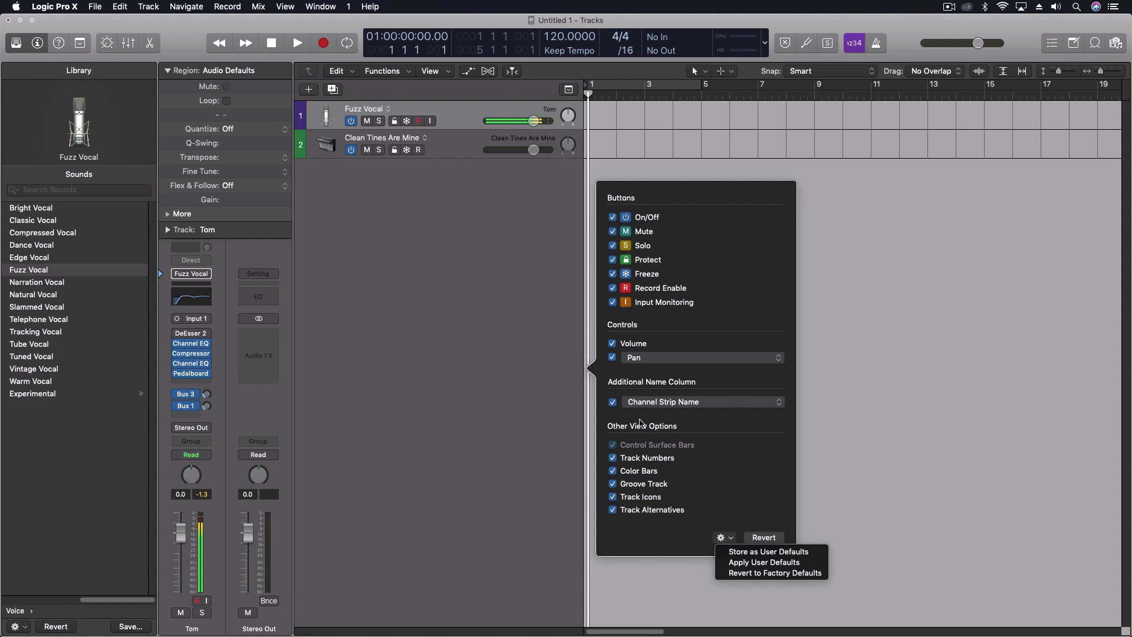
pyautogui.click(751, 551)
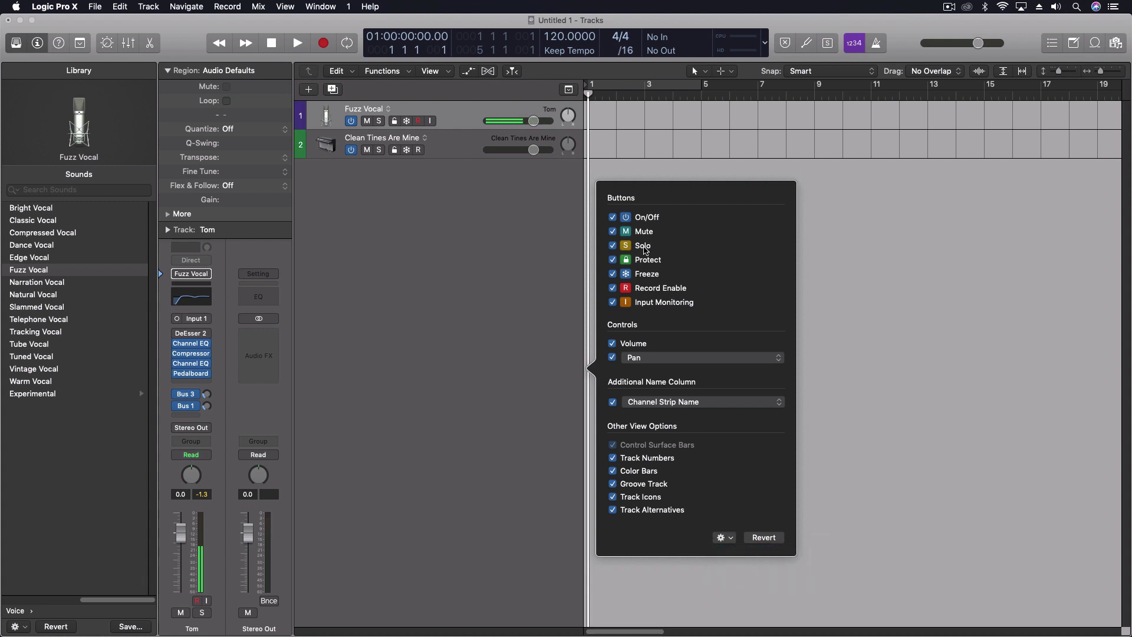
pyautogui.click(552, 375)
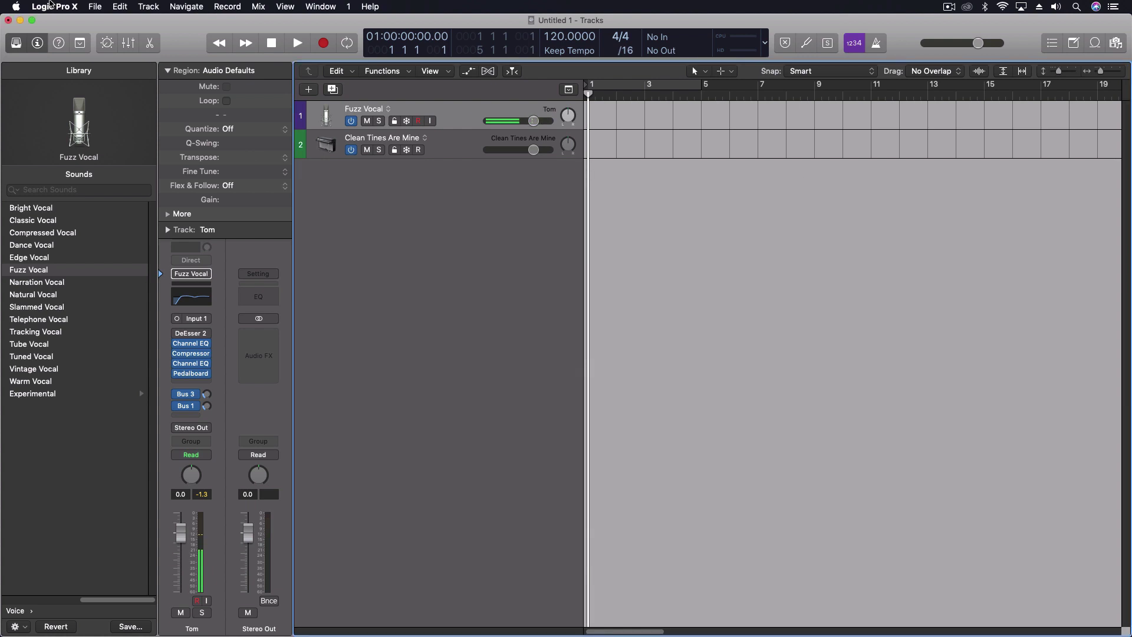
# - Create a new project with one software instrument track, keeping Untitled 1 open
pyautogui.click(98, 6)
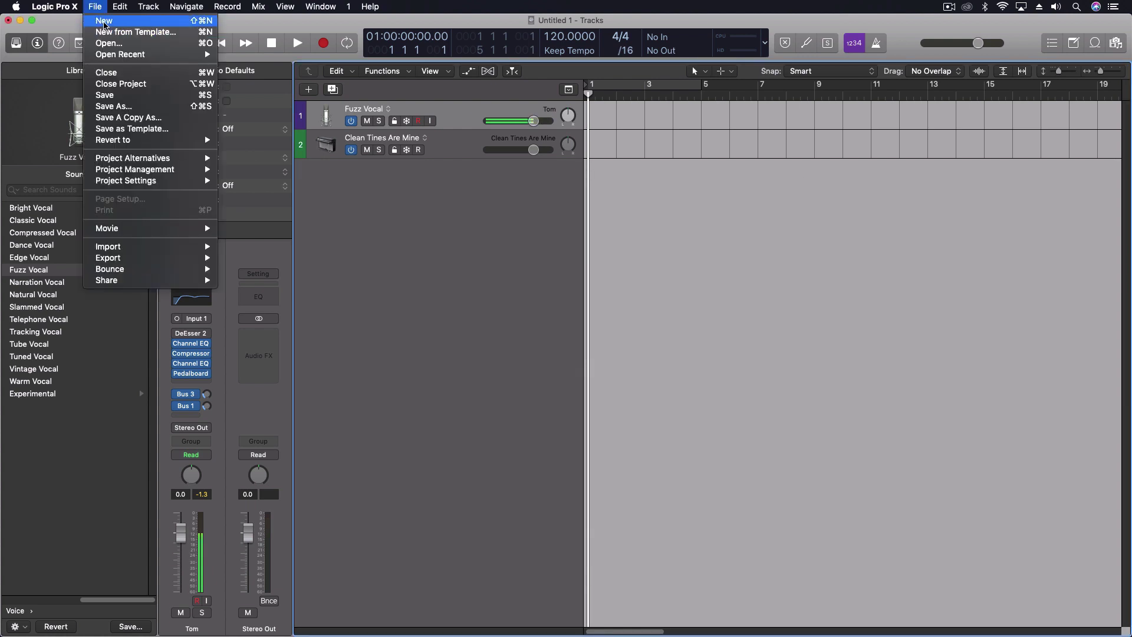
pyautogui.click(112, 20)
pyautogui.click(510, 223)
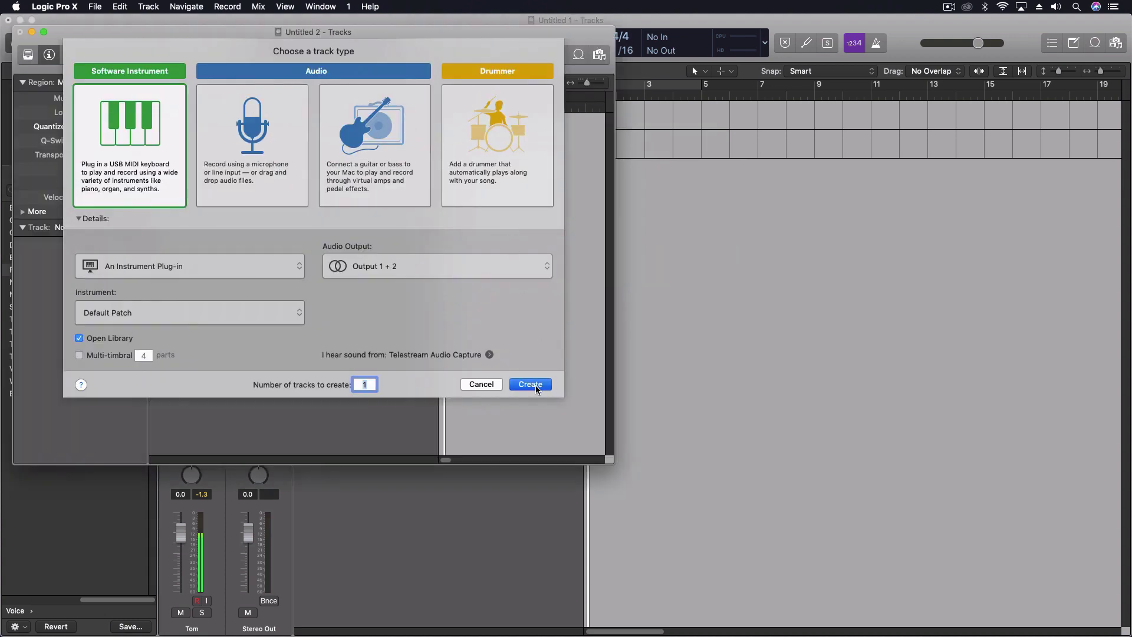
pyautogui.click(534, 383)
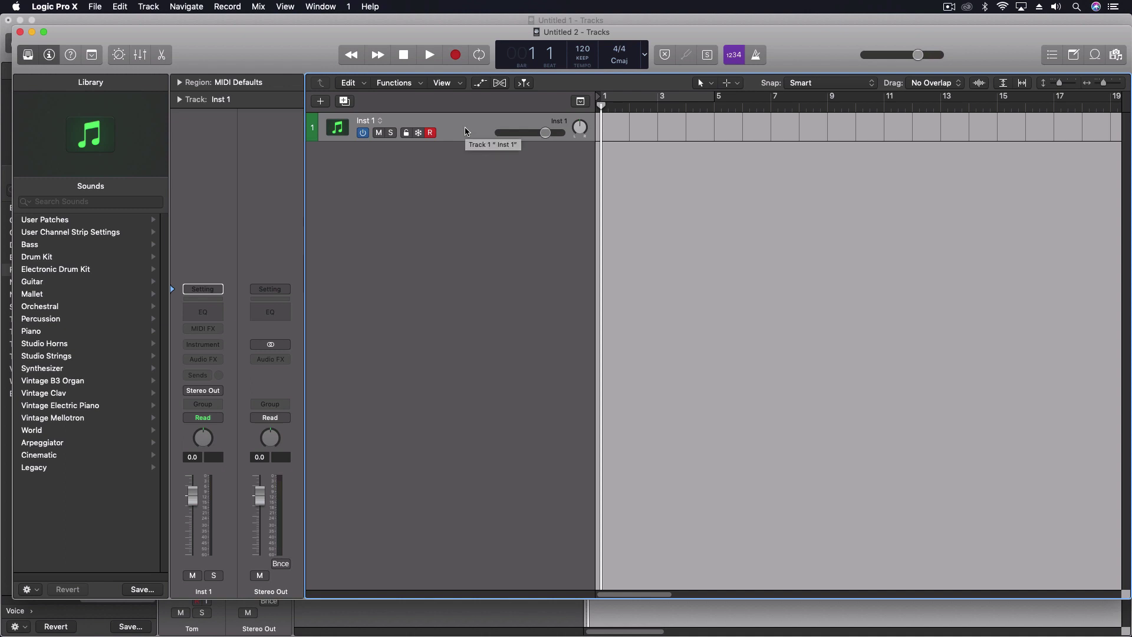
# - Revert the new project's track headers to Factory Defaults and close its window
pyautogui.hotkey('alt', 't')
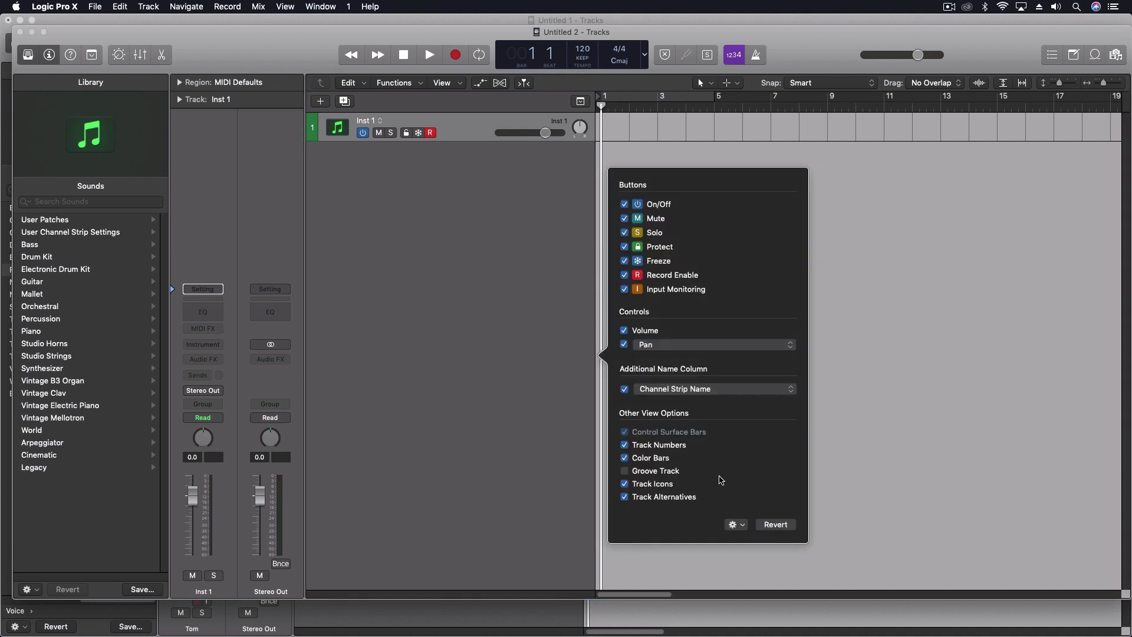
pyautogui.click(736, 526)
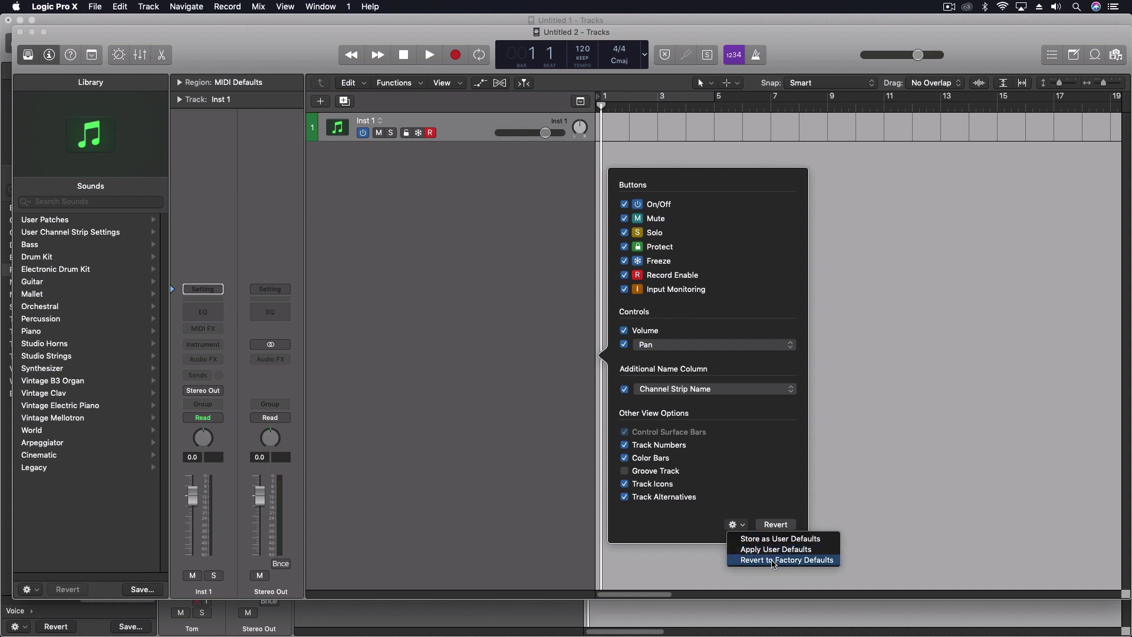
pyautogui.click(772, 560)
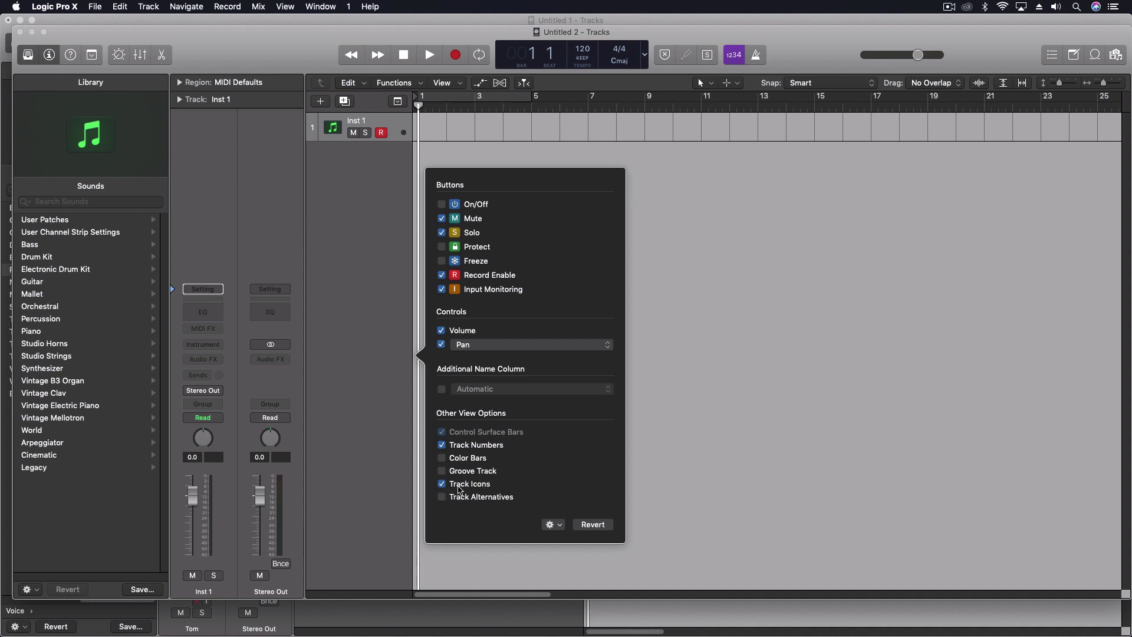
pyautogui.click(20, 32)
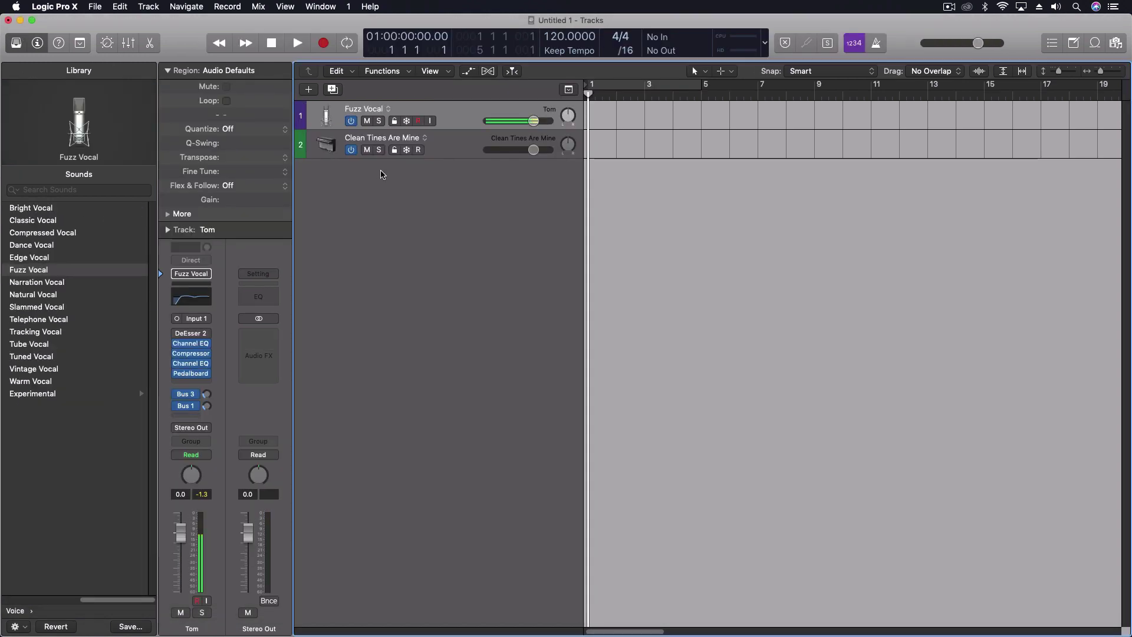
pyautogui.click(476, 144)
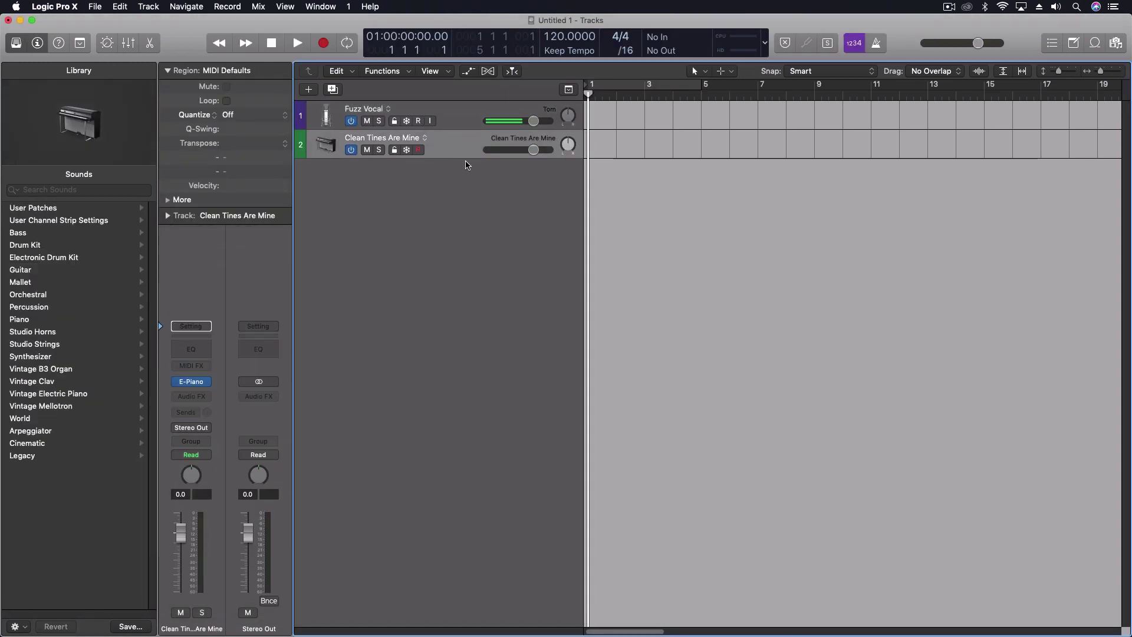